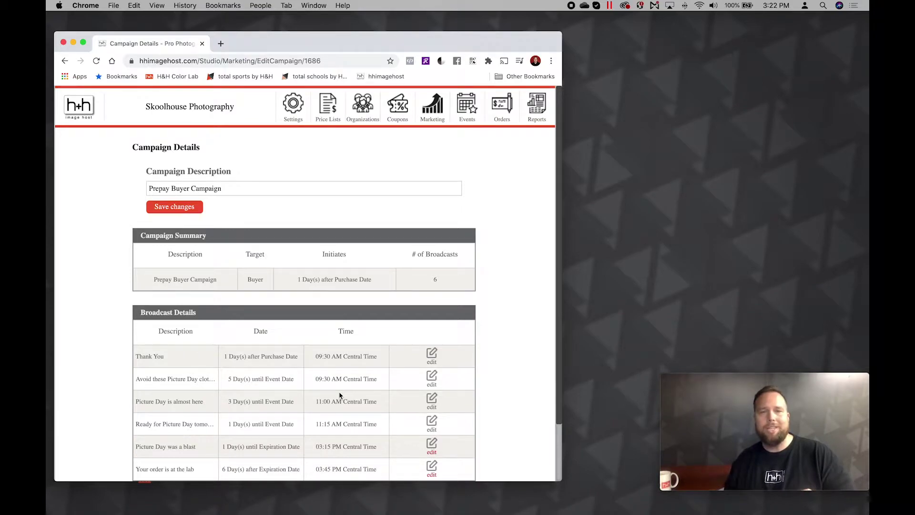
- Open the "Ready for Picture Day tomorrow?" broadcast for editing and shorten its description to "Ready for Picture Day?"
scroll(340, 395, down, 2)
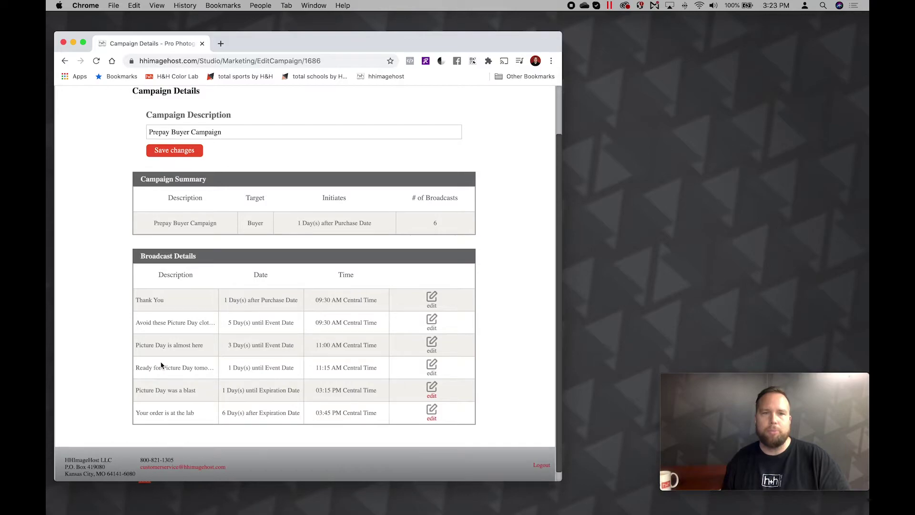
click(438, 366)
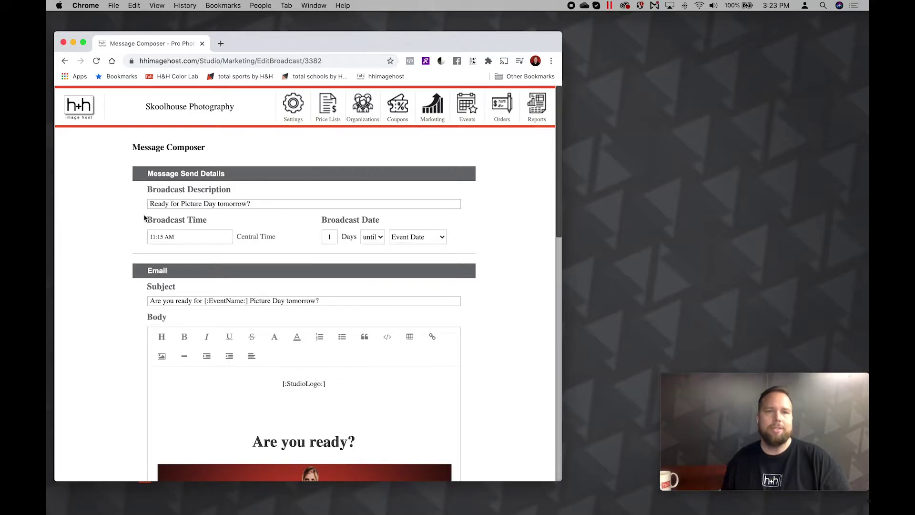
double_click(225, 203)
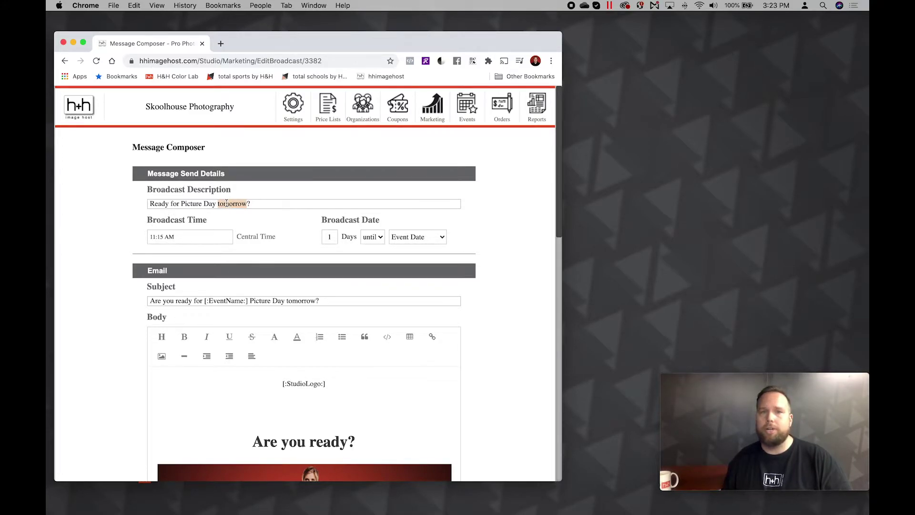
key(BackSpace)
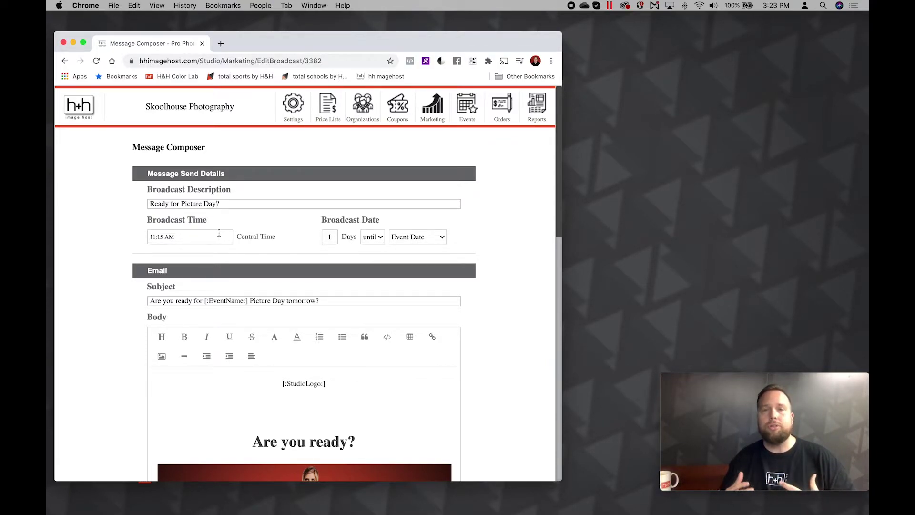
- Change the email subject to "Are you ready for [:EventName:] Picture Day?"
scroll(145, 260, down, 5)
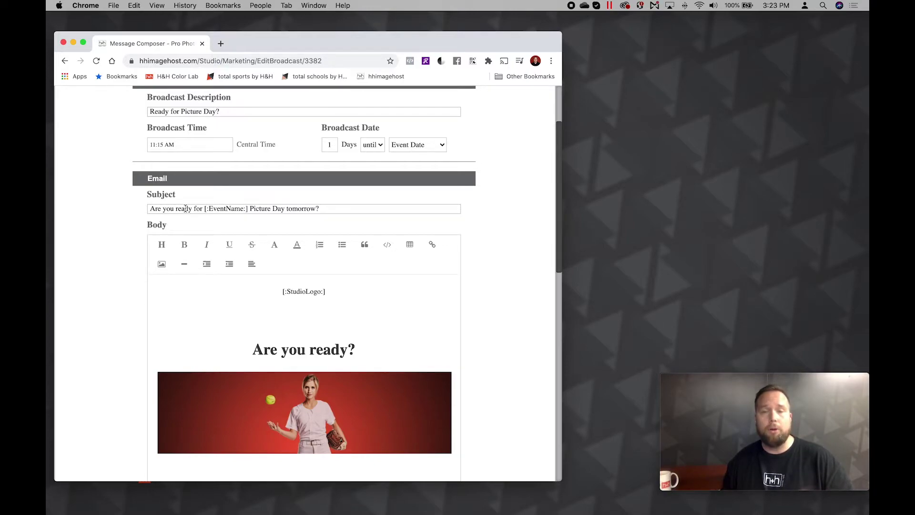
double_click(298, 209)
key(BackSpace)
key(BackSpace)
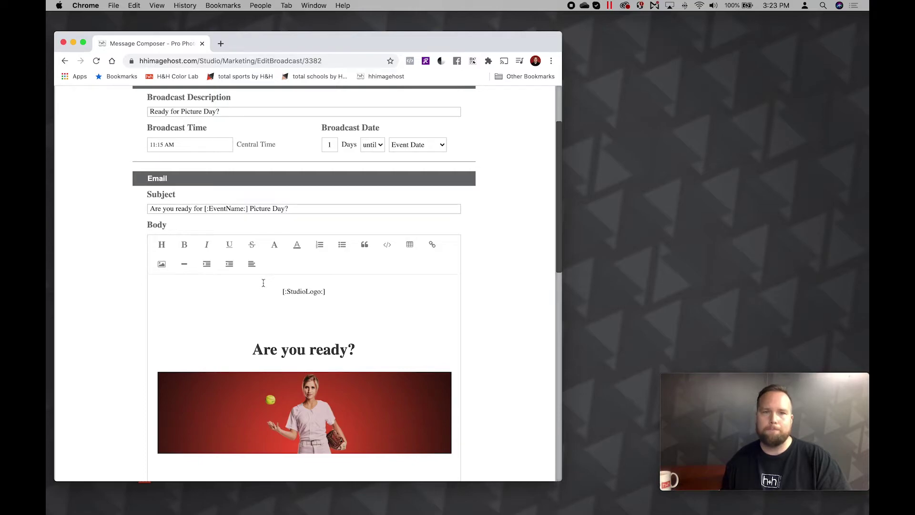
- Replace "tomorrow" in the first sentence of the email body with "right around the corner"
scroll(264, 281, down, 5)
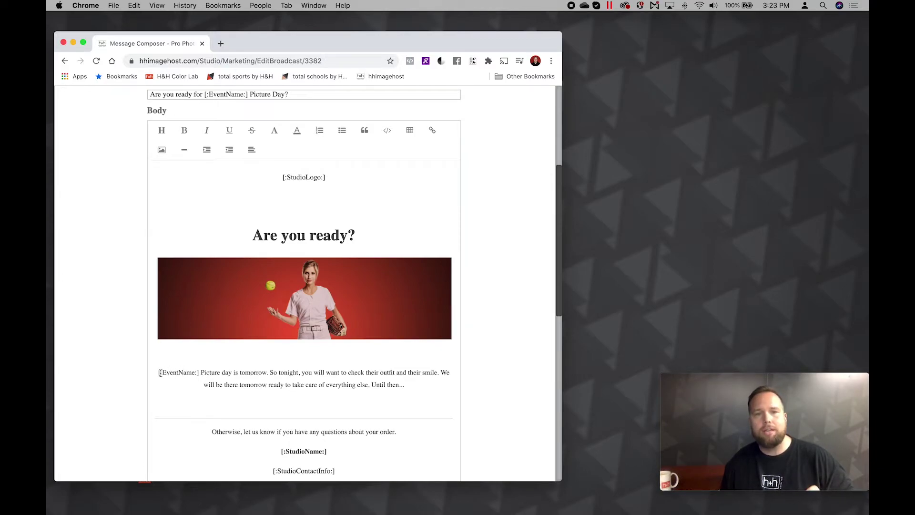
double_click(247, 372)
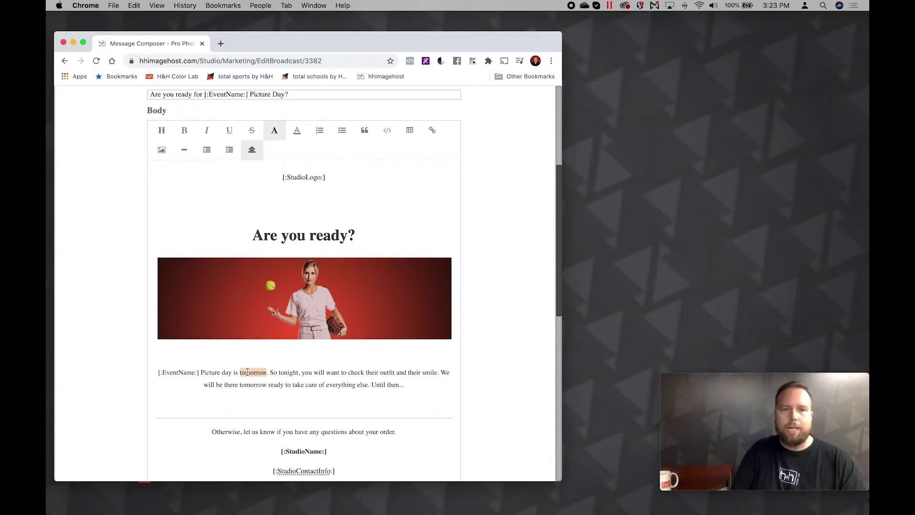
text(this week)
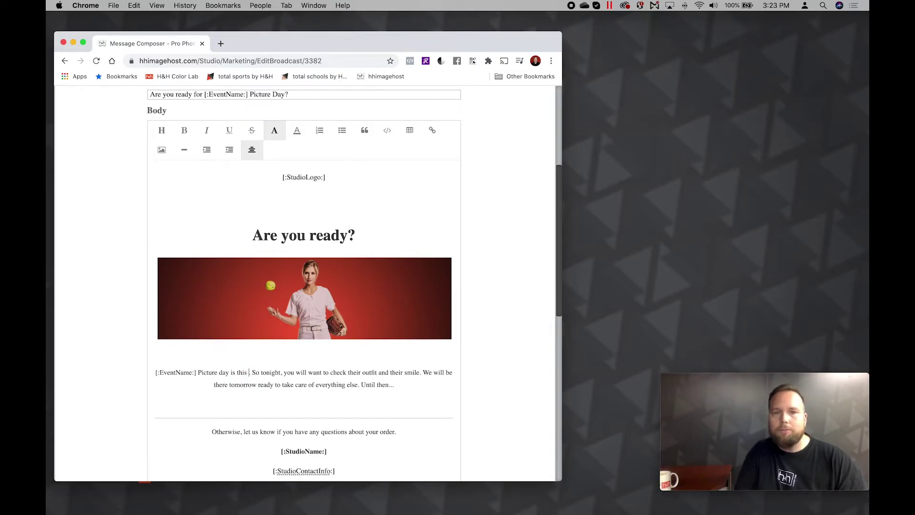
key(BackSpace)
key(BackSpace)
key(BackSpace)
key(BackSpace)
key(BackSpace)
key(BackSpace)
key(BackSpace)
key(BackSpace)
key(BackSpace)
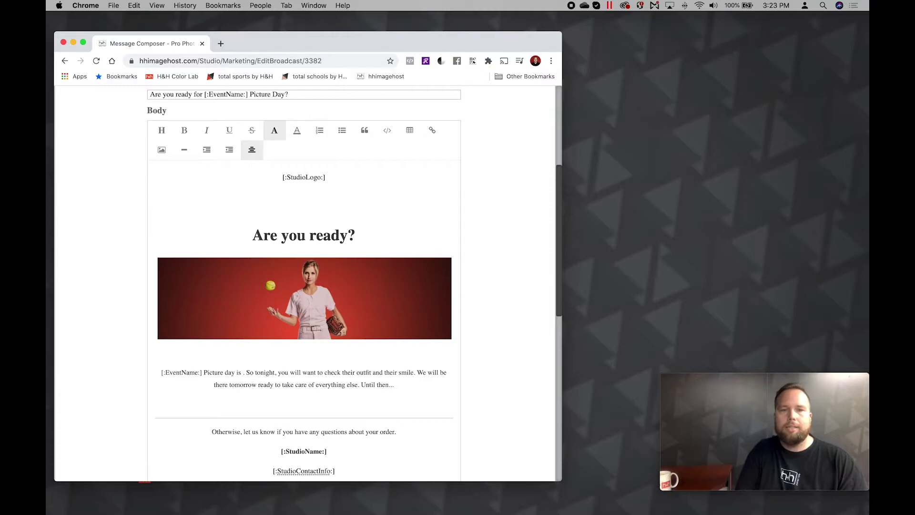
text(is)
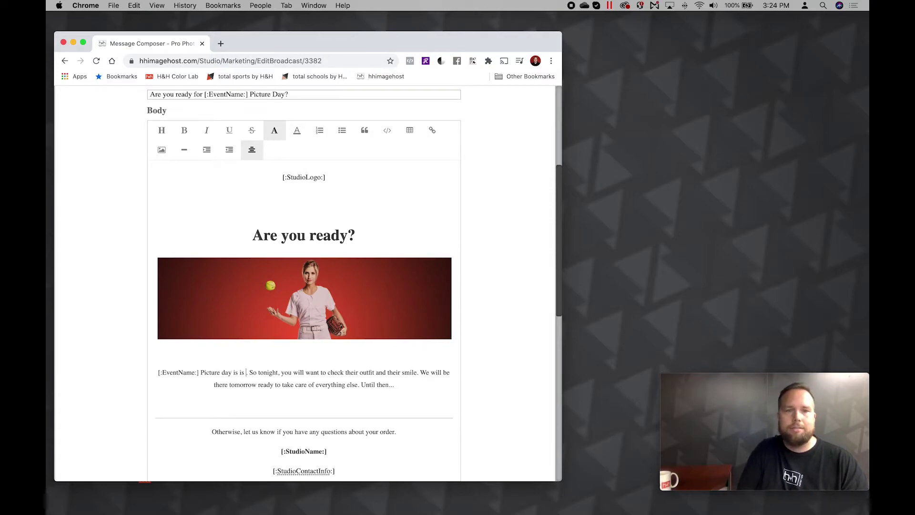
key(BackSpace)
key(BackSpace)
key(BackSpace)
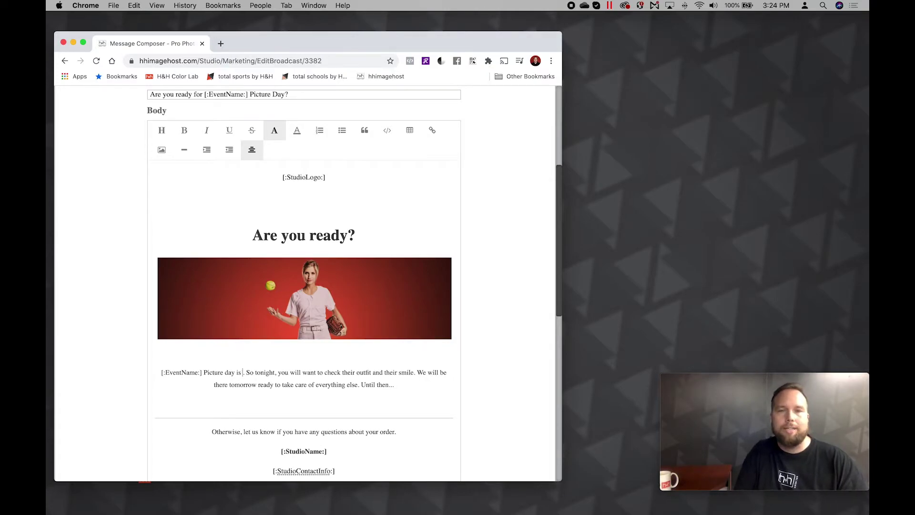
text(right around th)
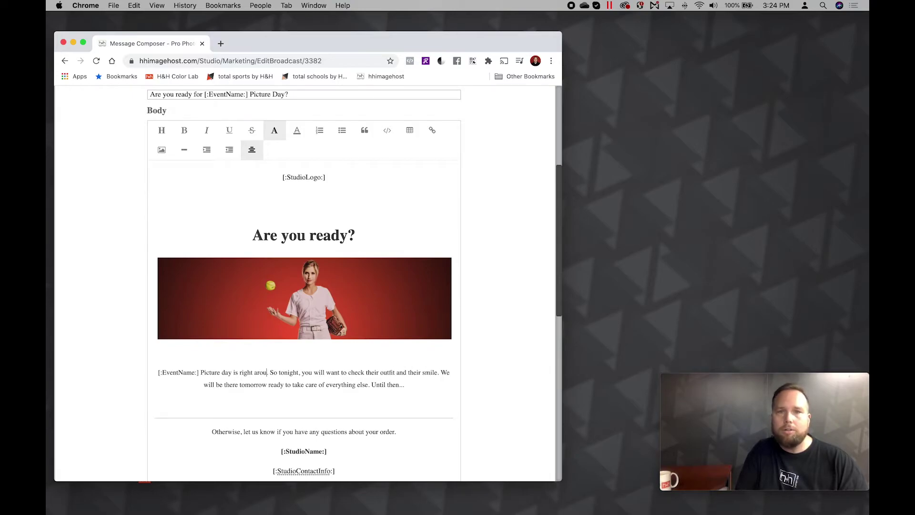
text(e corner.)
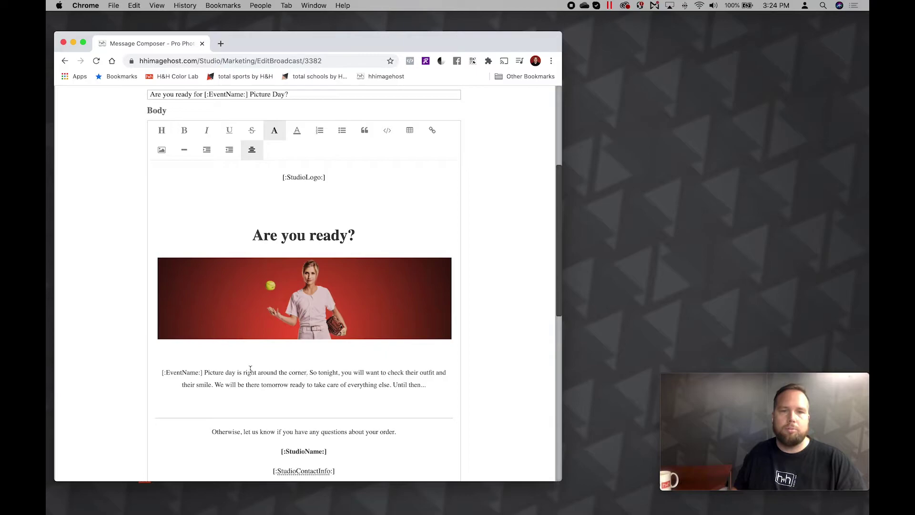
- Replace "right around the corner" in the email body with "here. Click the link below to see your special day"
drag(244, 372, 307, 372)
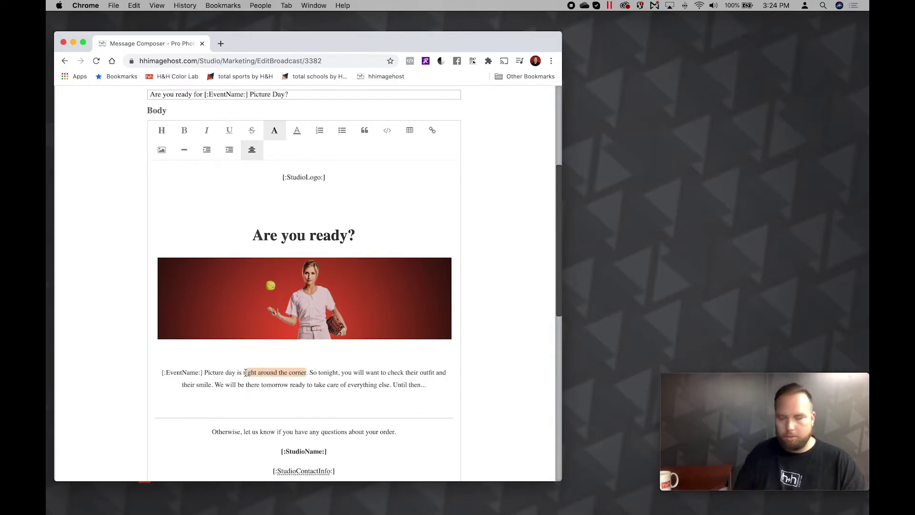
key(BackSpace)
text(here.)
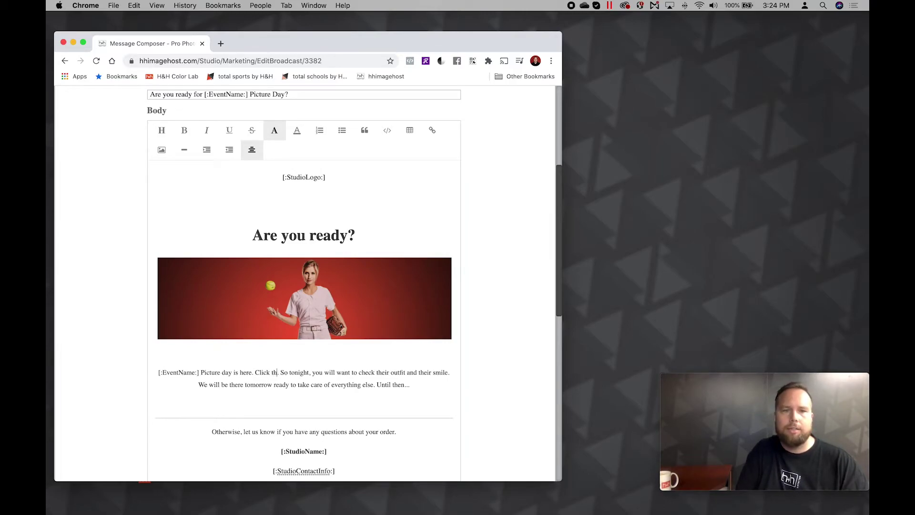
text( Click the link below t)
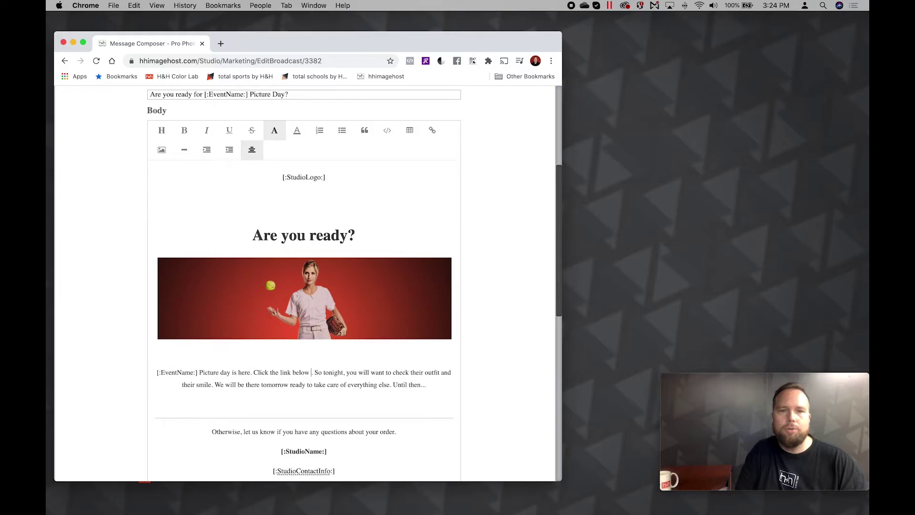
text(o jse)
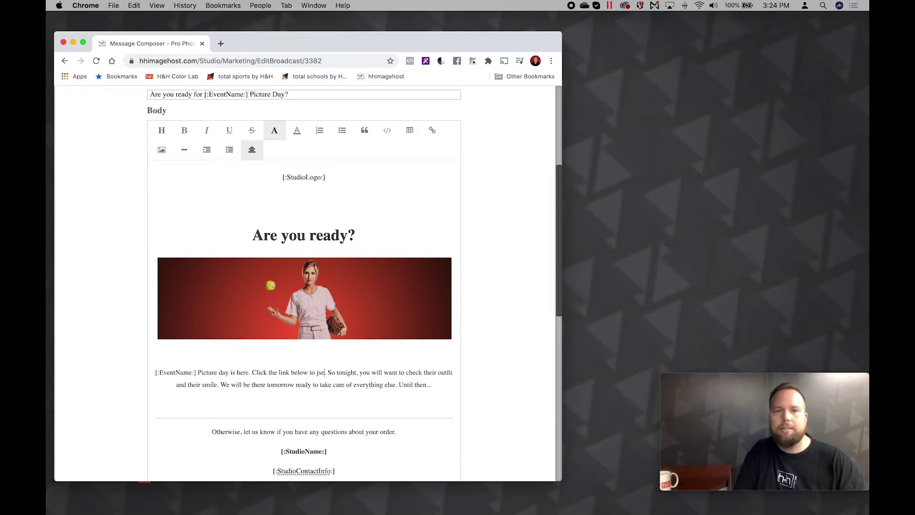
key(BackSpace)
key(BackSpace)
key(BackSpace)
text(see your)
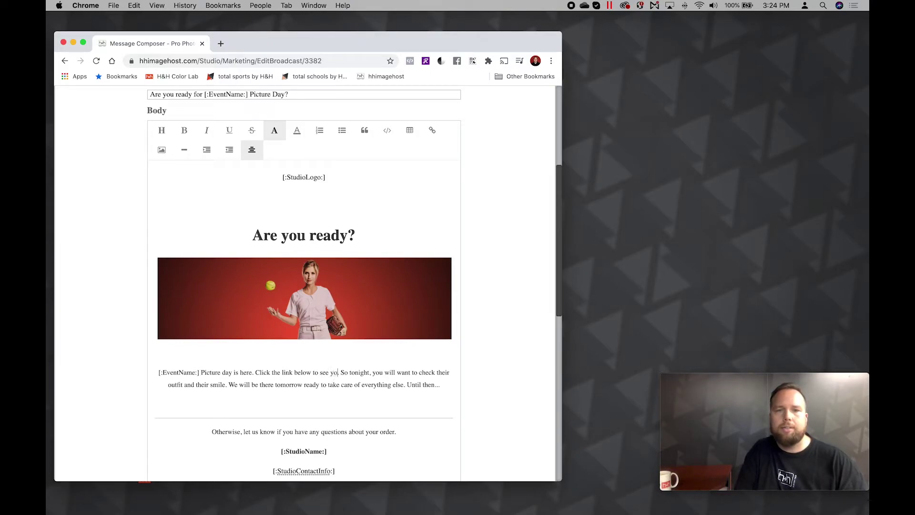
text( specia)
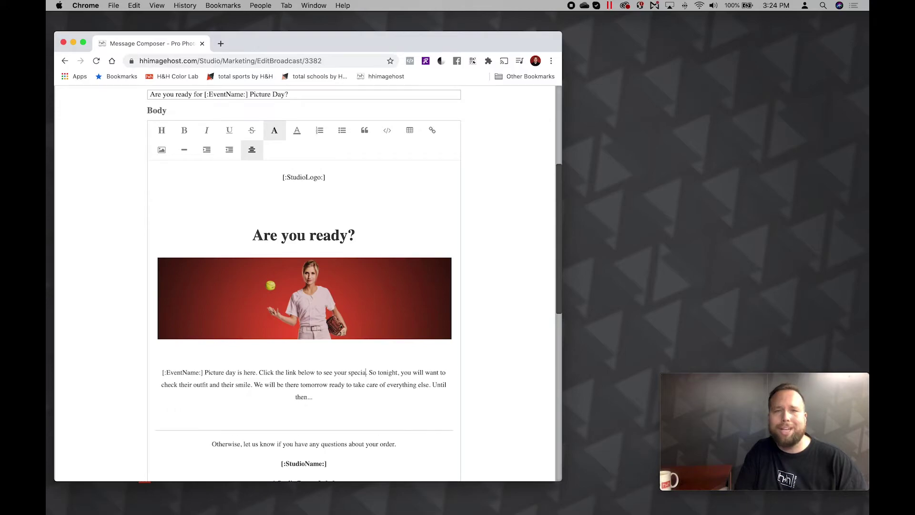
text(l day)
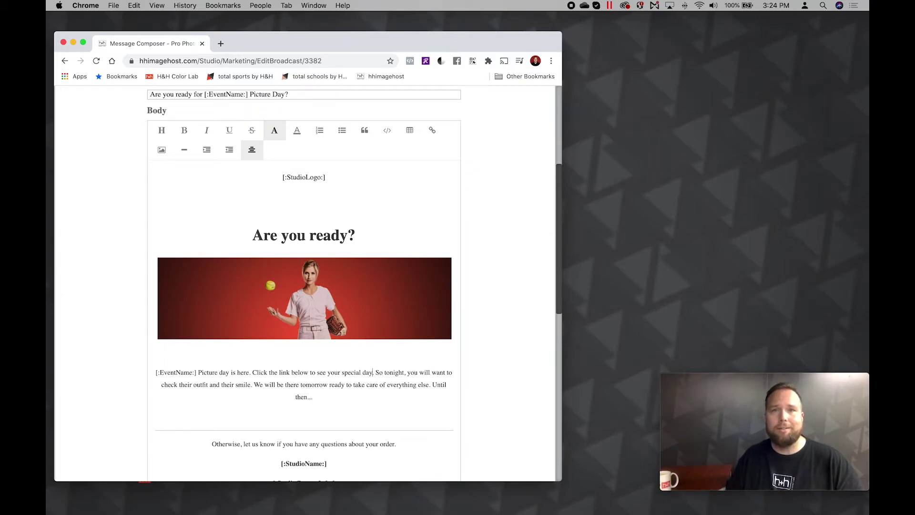
- Reword the email body's opening after "Picture day" to "starts [:EventDate:]", using the event date keyword from the keyword list
shift+click(239, 372)
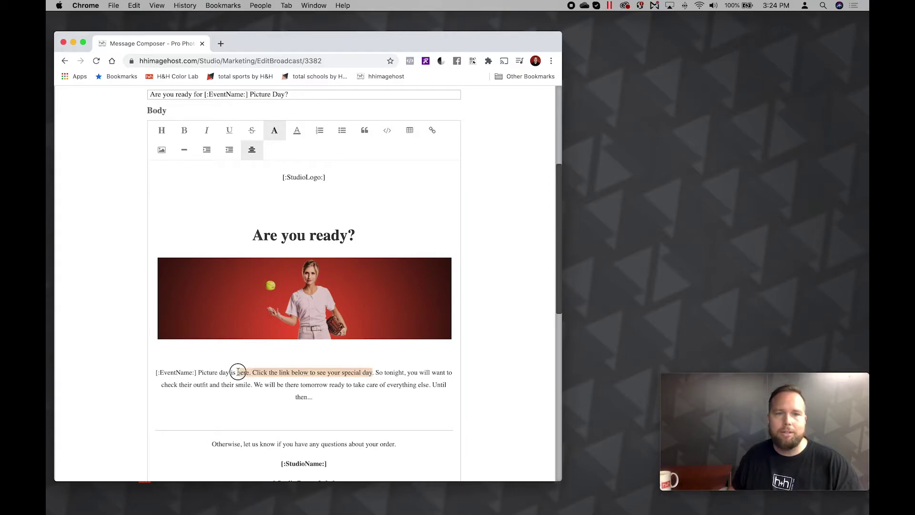
scroll(280, 432, down, 15)
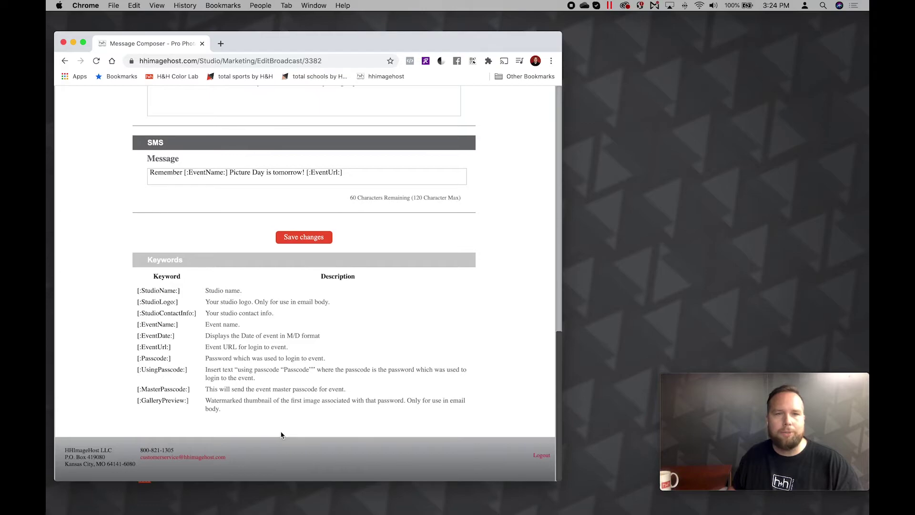
drag(138, 335, 186, 338)
scroll(186, 337, up, 12)
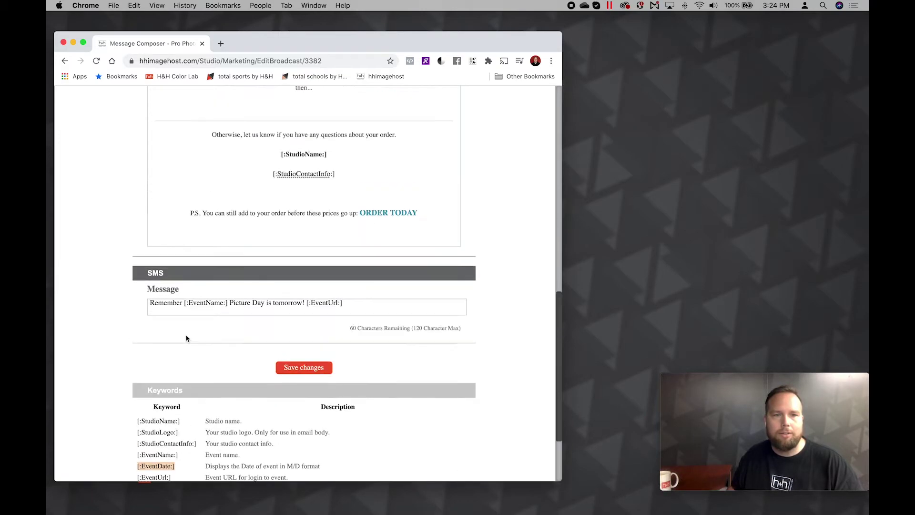
click(233, 318)
drag(232, 318, 374, 318)
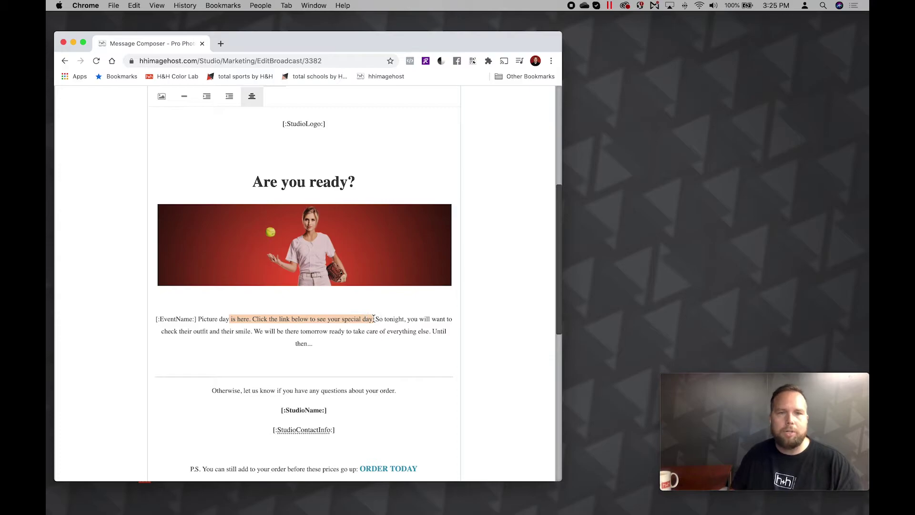
key(BackSpace)
text(starts [:EventDate:])
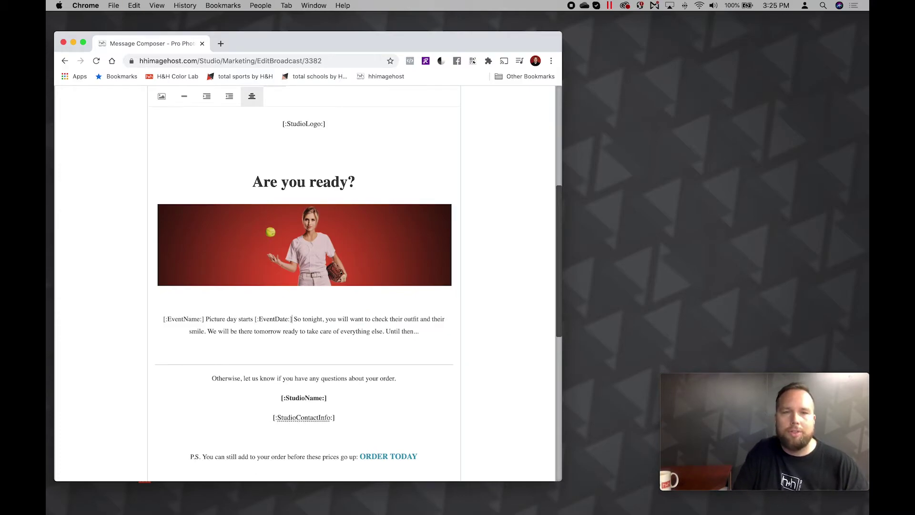
- End the opening sentence with a period and add "Click below to see when your special day is." after it
text(. )
text(Click b)
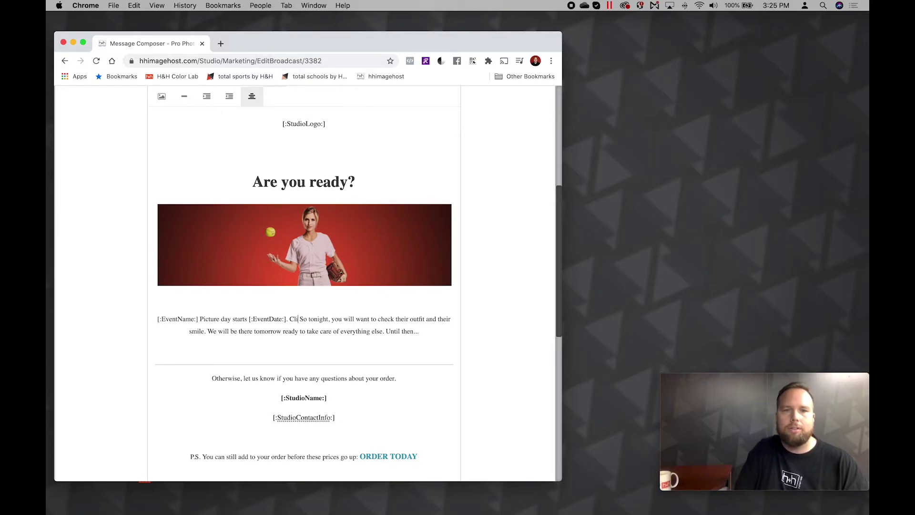
text(elow to)
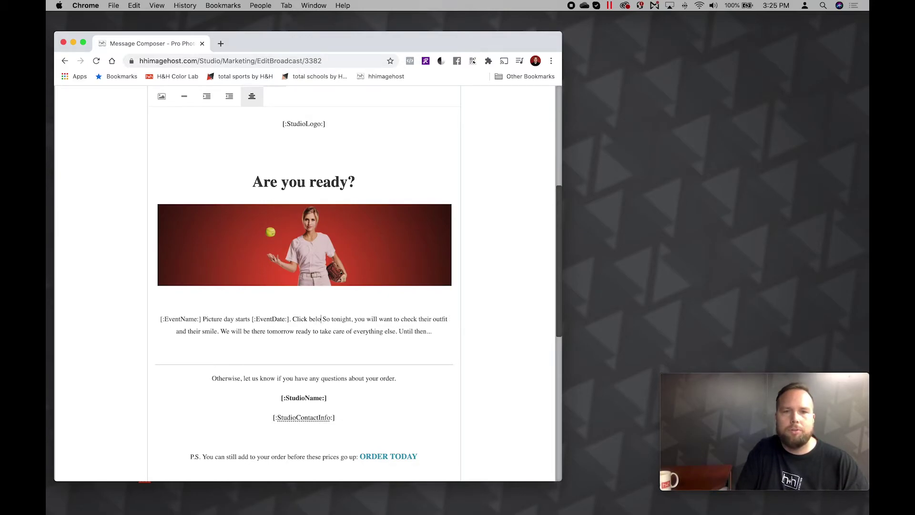
text( see when yo)
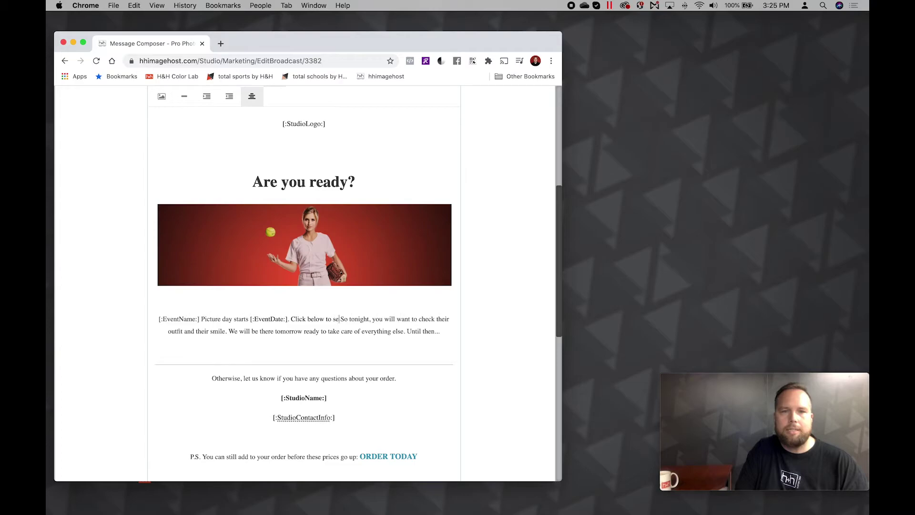
text(ur special day )
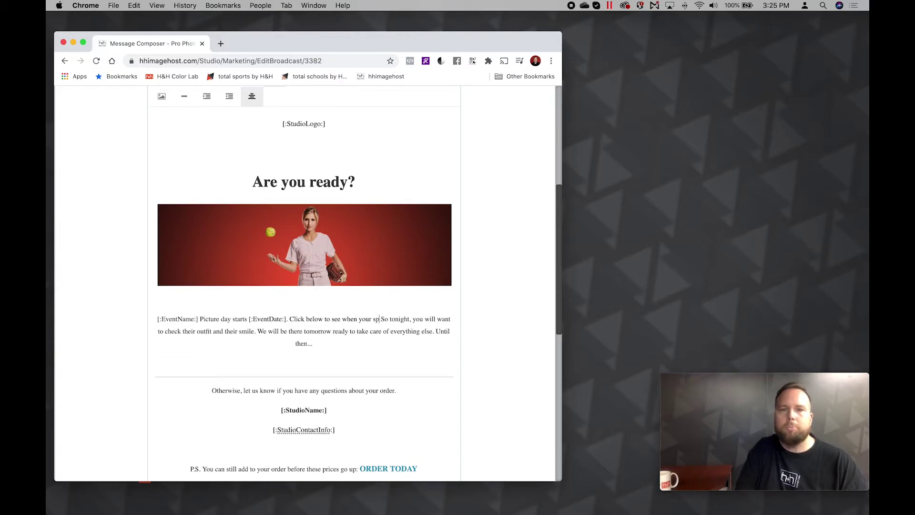
text(is.)
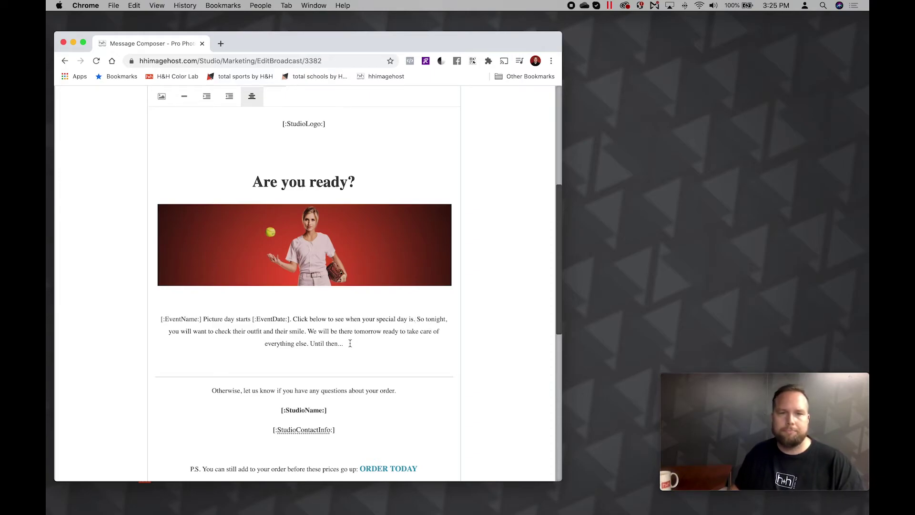
- Open the URL, alt text and size settings of the banner image in the email body
scroll(345, 365, down, 2)
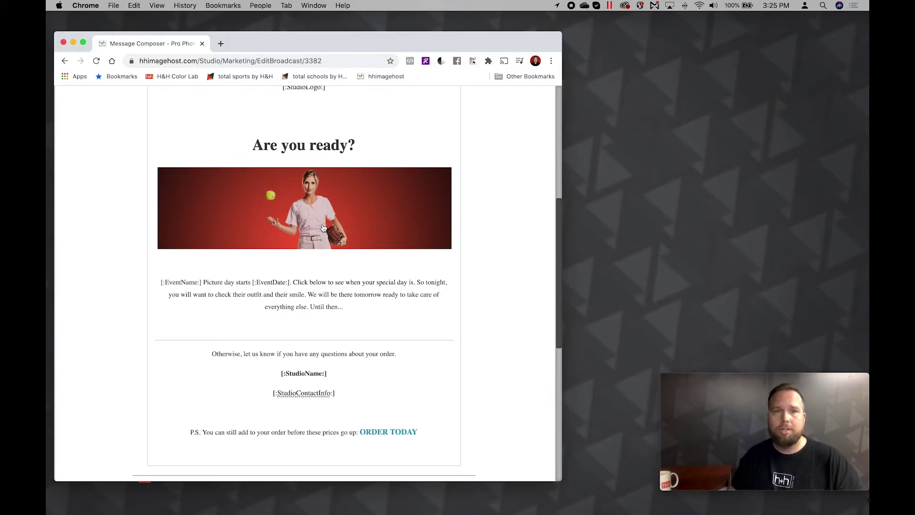
click(307, 226)
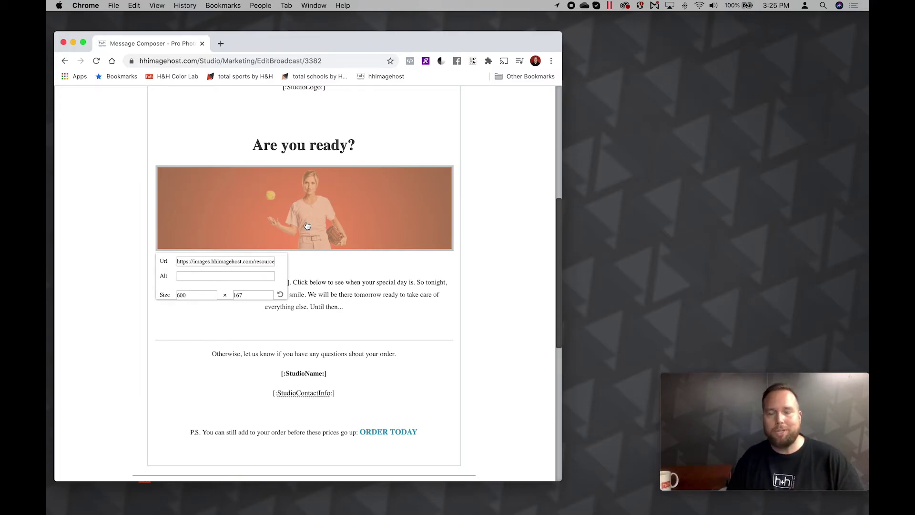
click(226, 152)
click(235, 196)
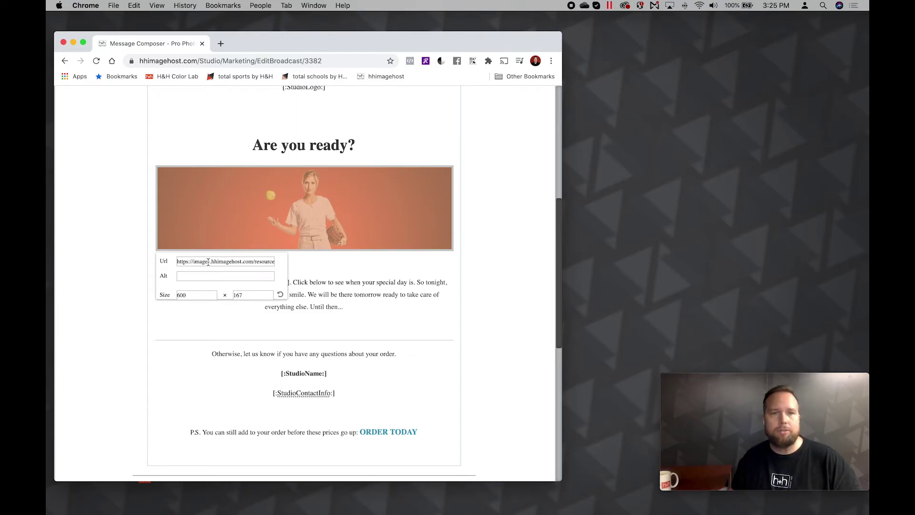
- Open the bookmarked total schools website in a new browser tab
click(221, 43)
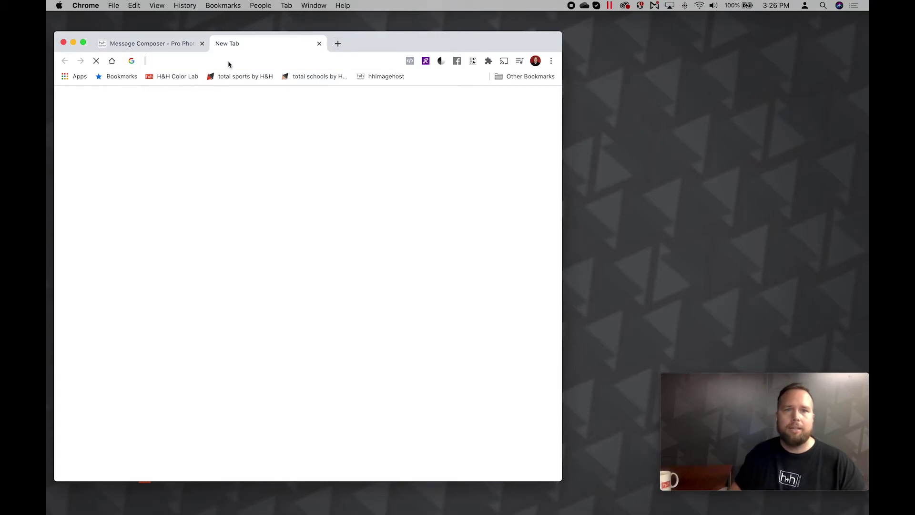
click(228, 63)
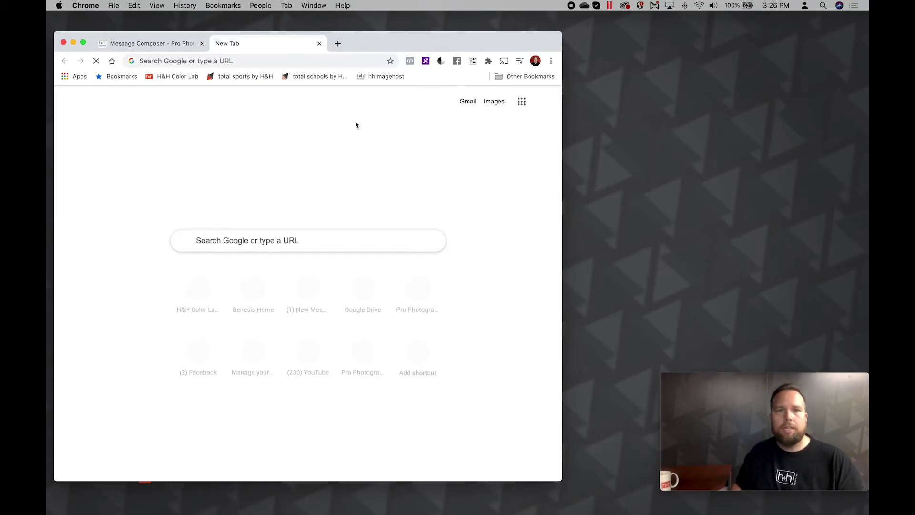
click(319, 77)
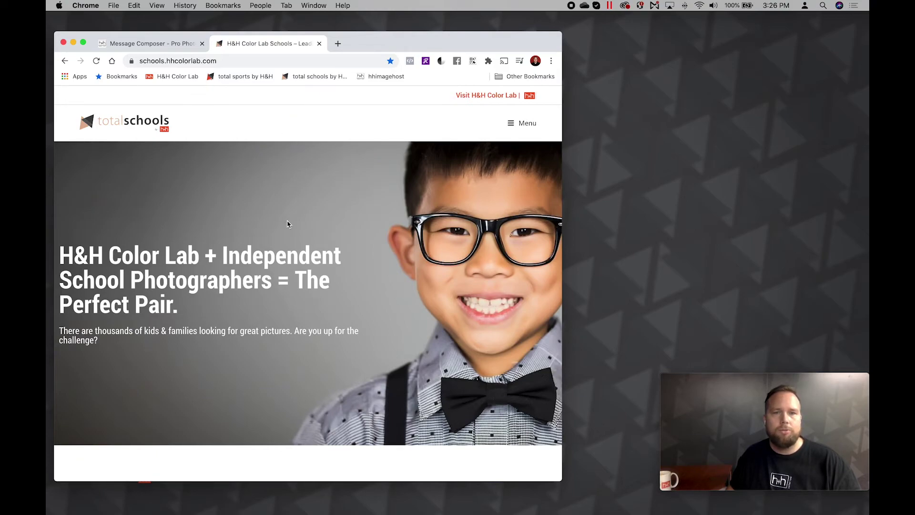
- Copy the image address of the sales flyers picture beside "Grow Your Picture Day Sales" on the schools website
scroll(287, 224, down, 15)
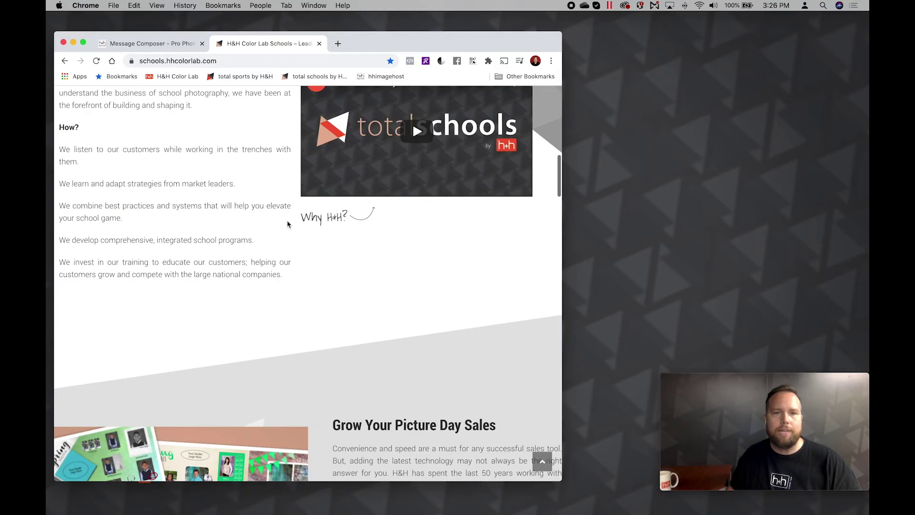
scroll(287, 224, down, 10)
scroll(287, 224, up, 3)
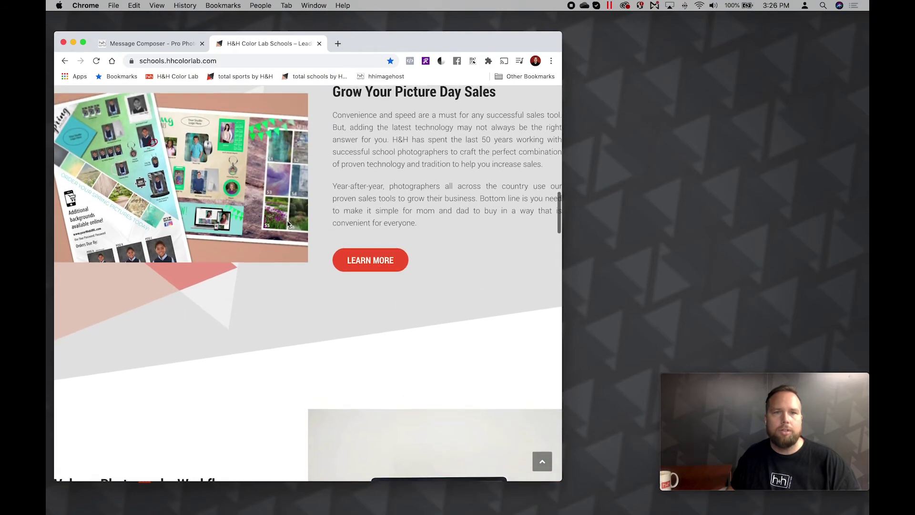
scroll(288, 223, up, 1)
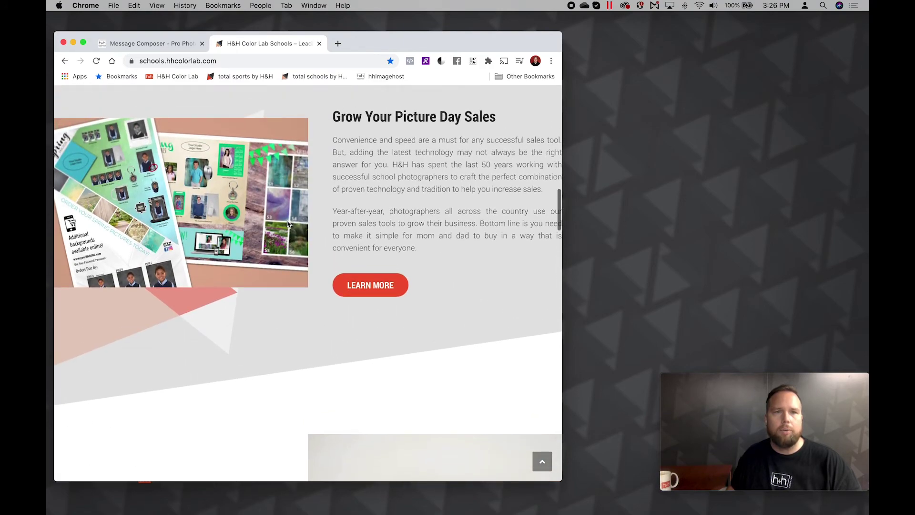
right_click(171, 200)
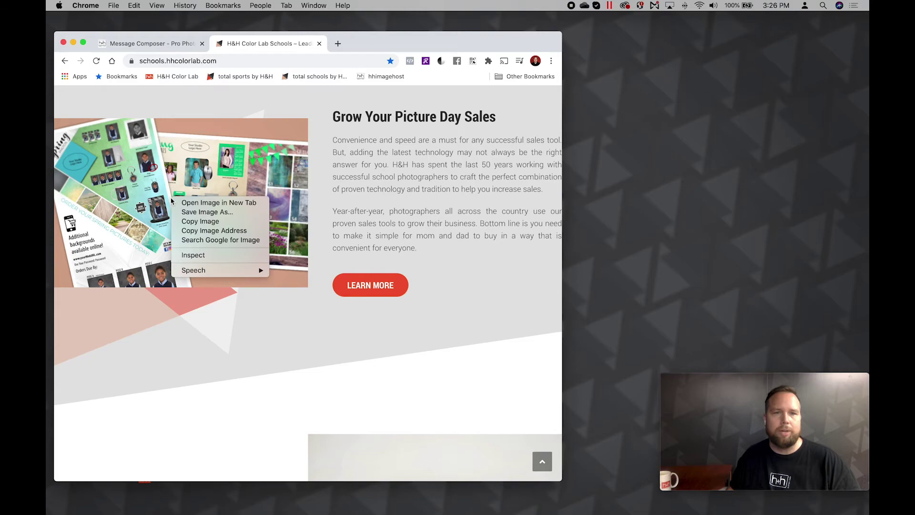
click(194, 233)
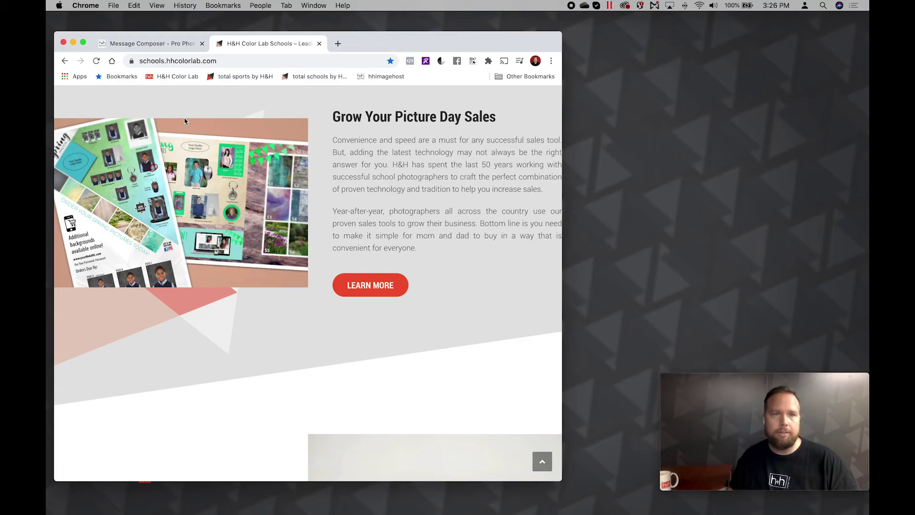
- Return to the Message Composer and replace the banner image's URL with the copied flyers picture address
click(166, 48)
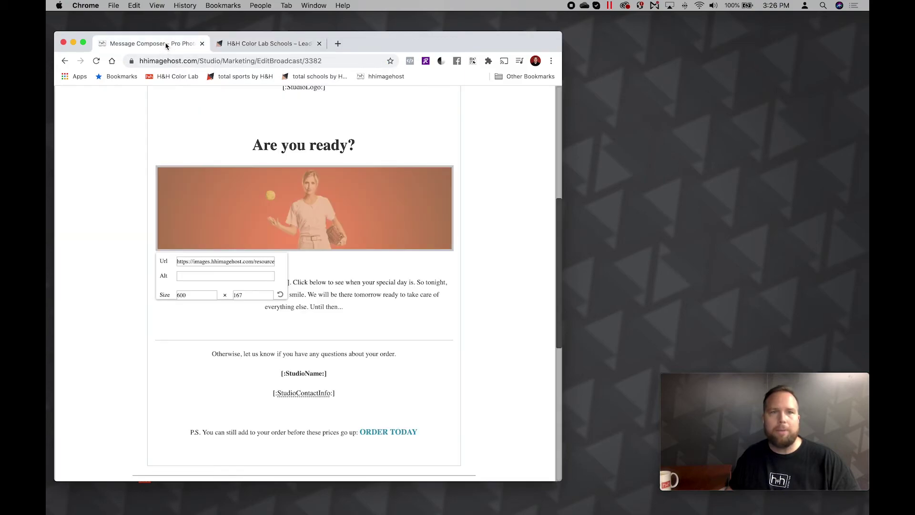
click(209, 258)
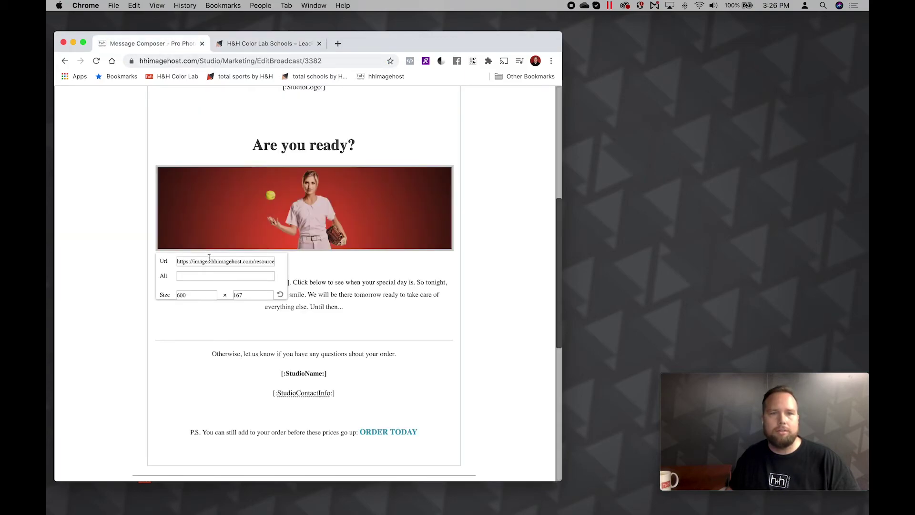
key(super+a)
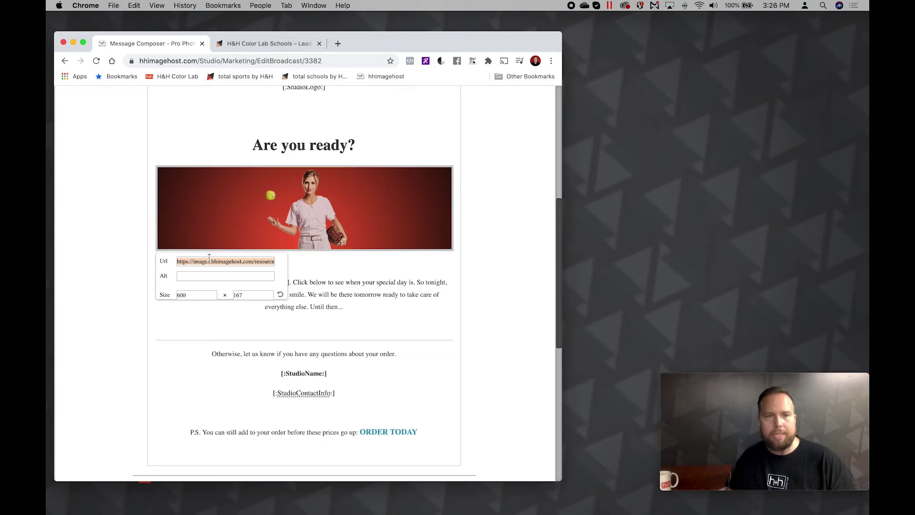
key(super+v)
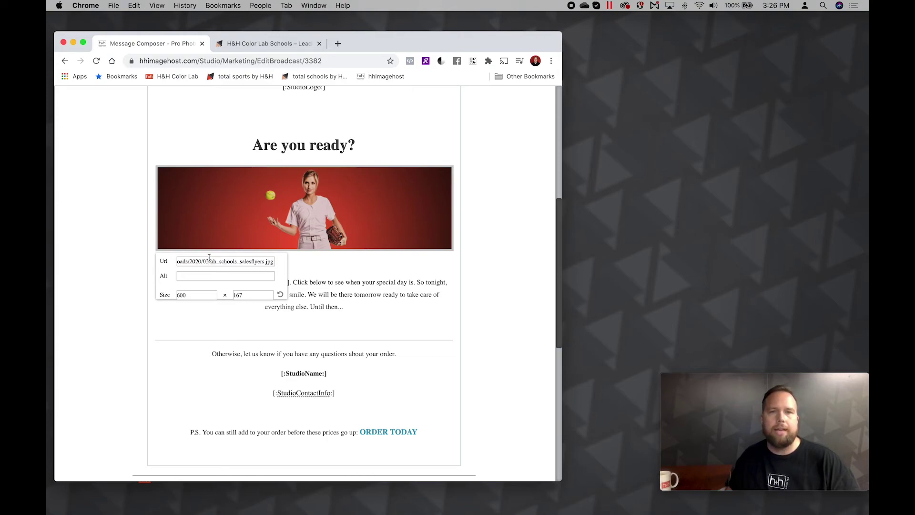
click(206, 276)
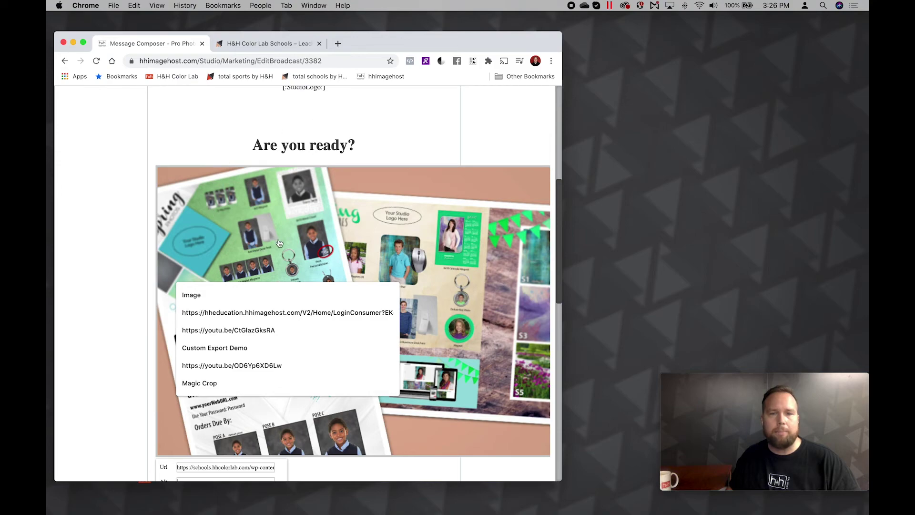
click(196, 147)
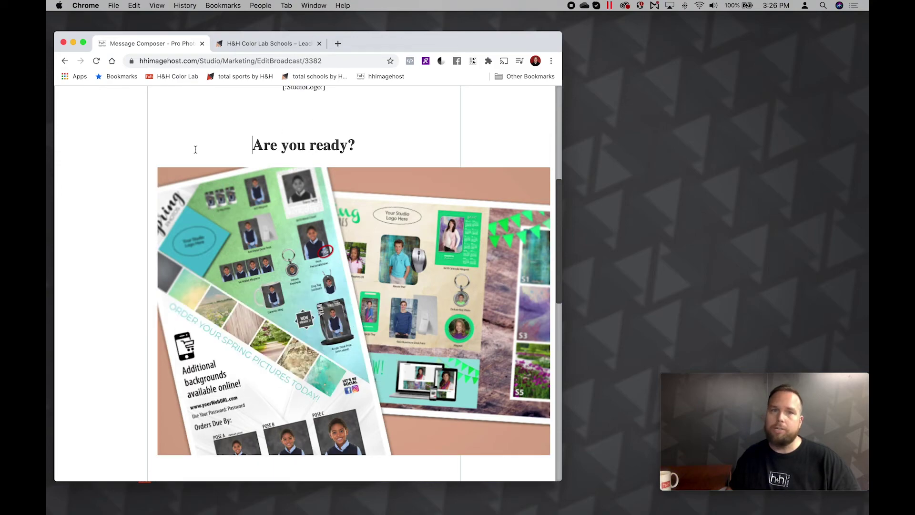
- Set the width of the flyers picture in the email body to 600, keeping its proportions
scroll(207, 210, down, 2)
scroll(207, 210, down, 3)
click(207, 210)
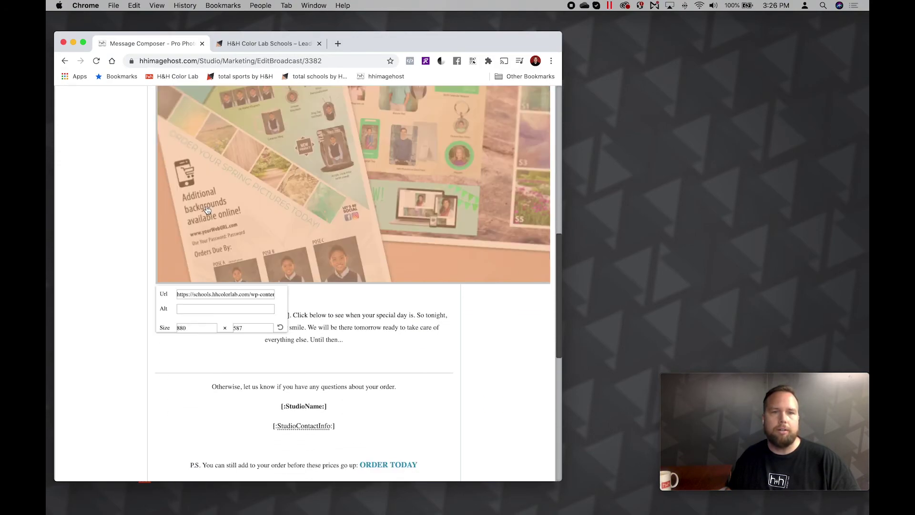
double_click(184, 327)
text(600)
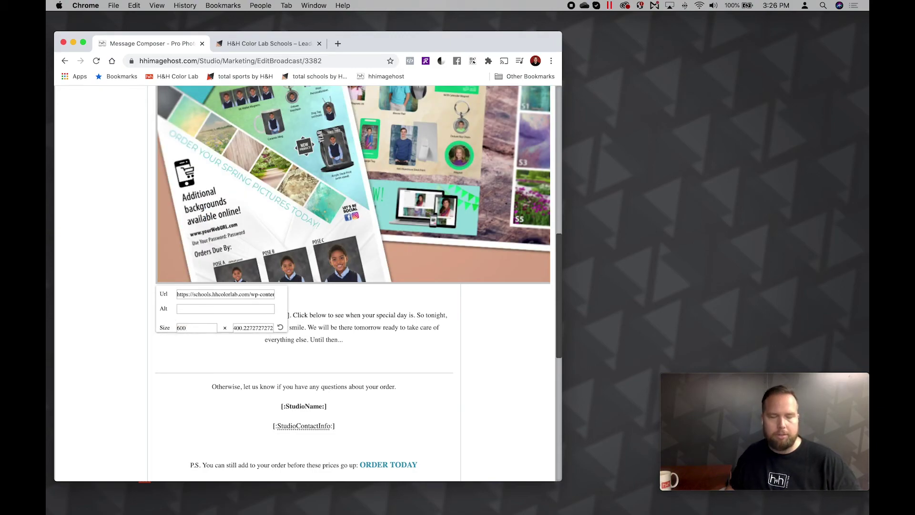
key(Tab)
click(208, 292)
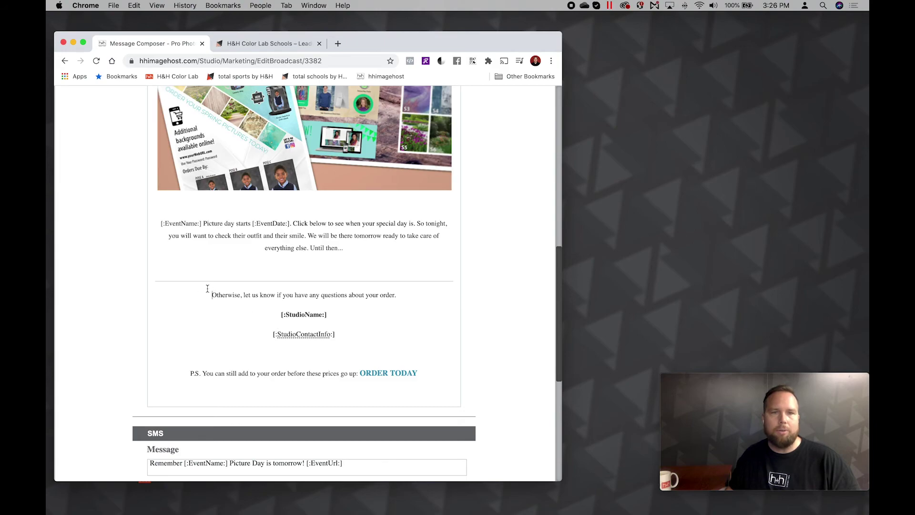
scroll(208, 291, up, 3)
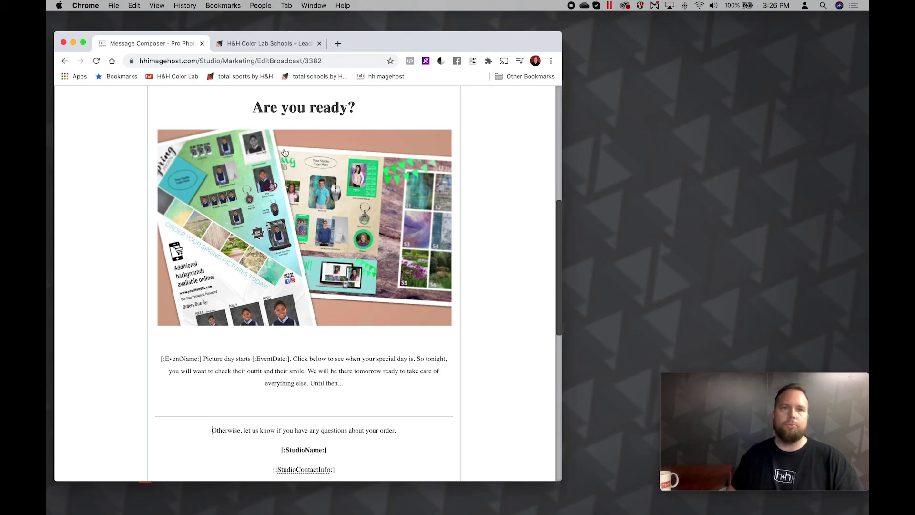
- Copy the image address of the picture beside "We Have the Products Everyone Wants" on the schools website
click(261, 45)
scroll(252, 223, down, 5)
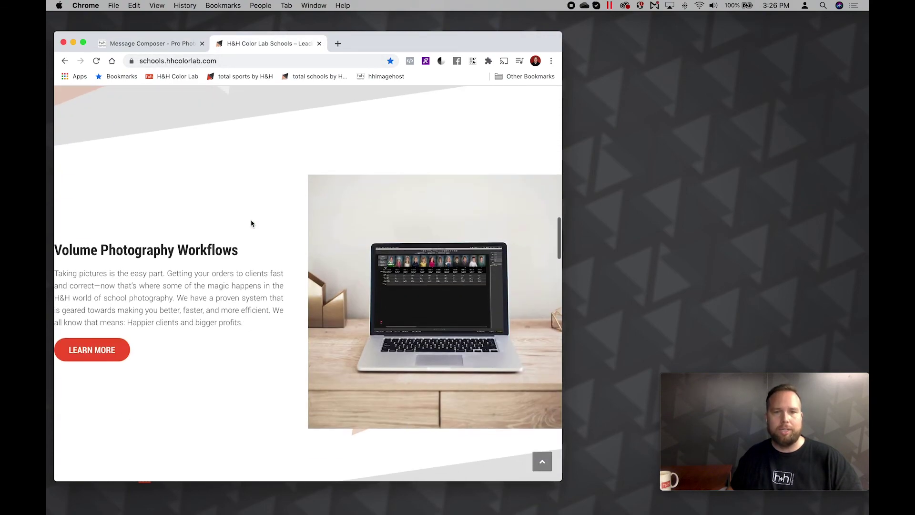
scroll(281, 238, down, 8)
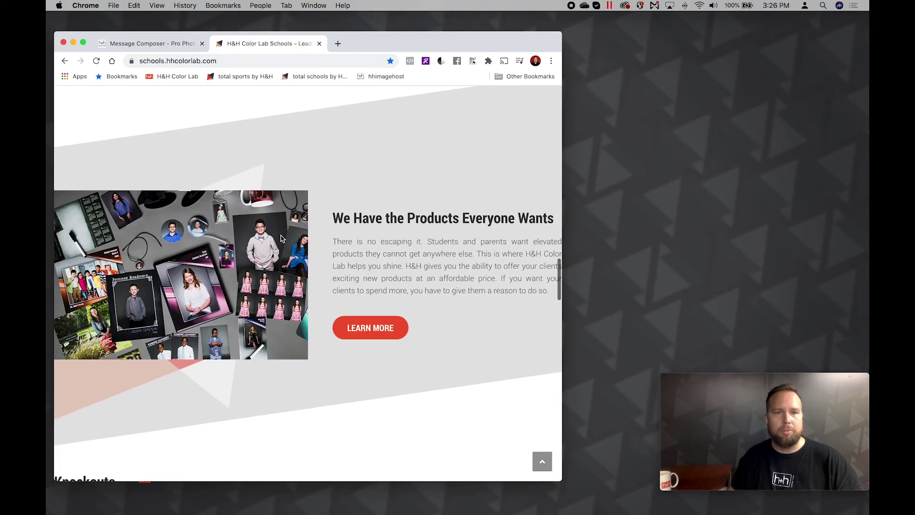
right_click(206, 261)
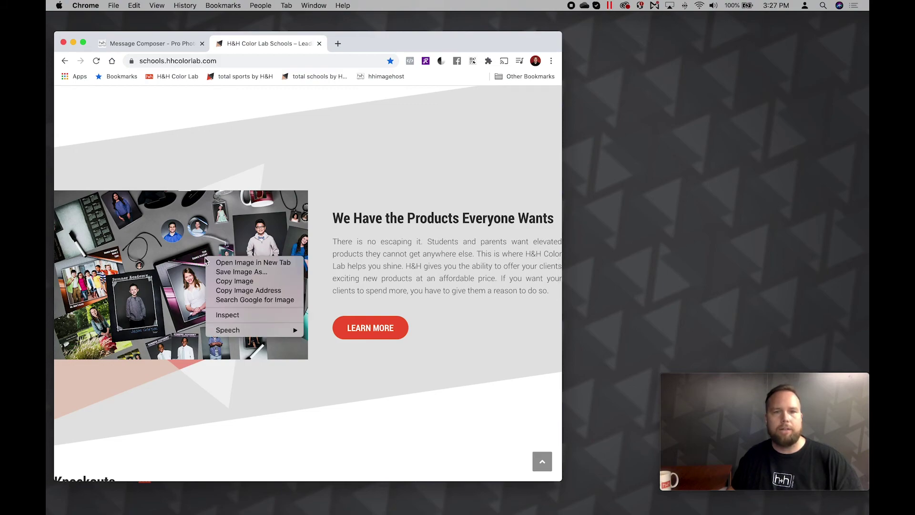
click(230, 291)
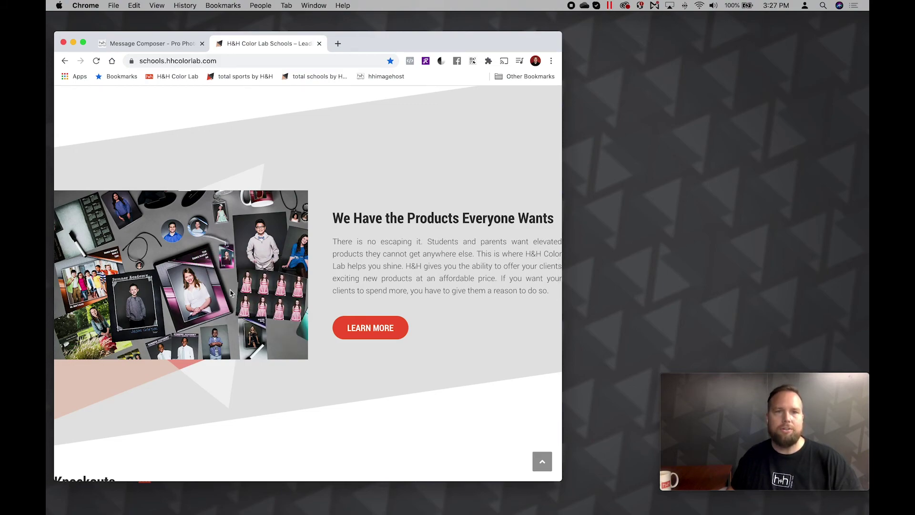
- Return to the Message Composer and replace the email image's URL with the copied products picture address
click(138, 43)
click(226, 230)
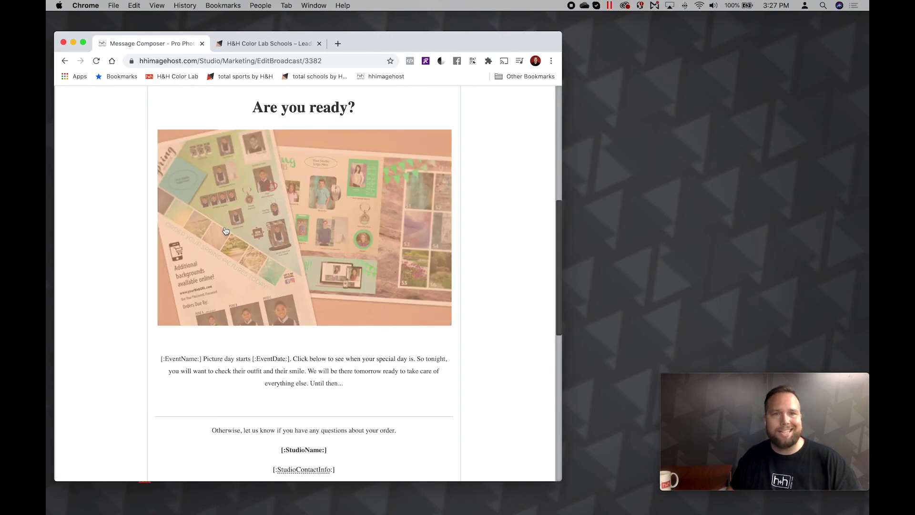
click(214, 339)
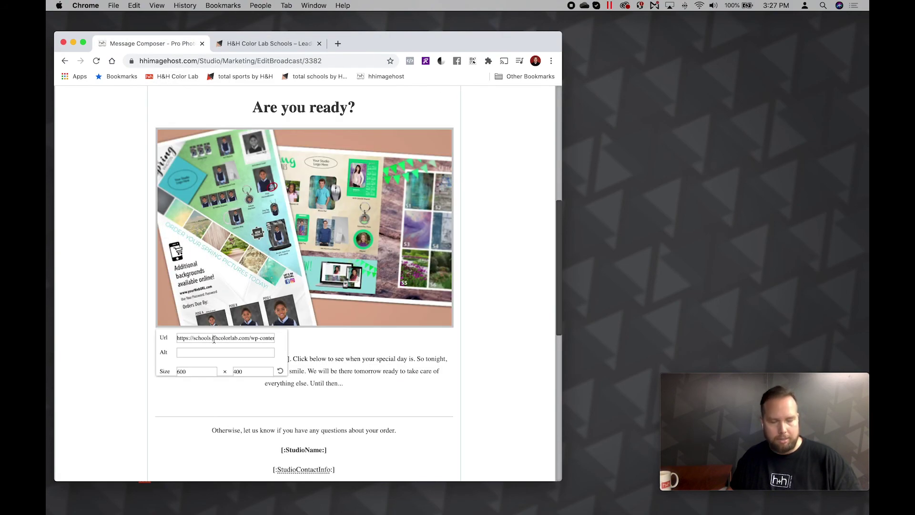
triple_click(214, 339)
key(super+v)
click(190, 371)
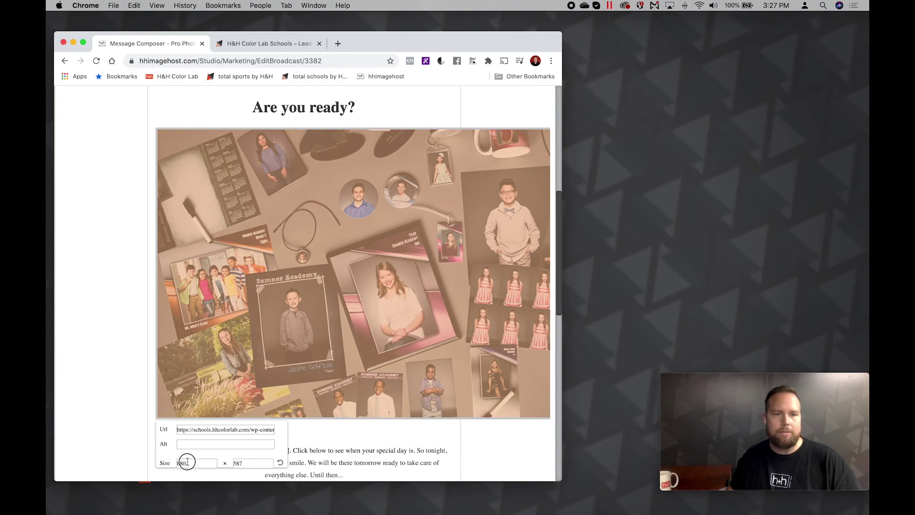
- Set the width of the products picture in the email body to 600 and close its image settings
double_click(188, 462)
text(600)
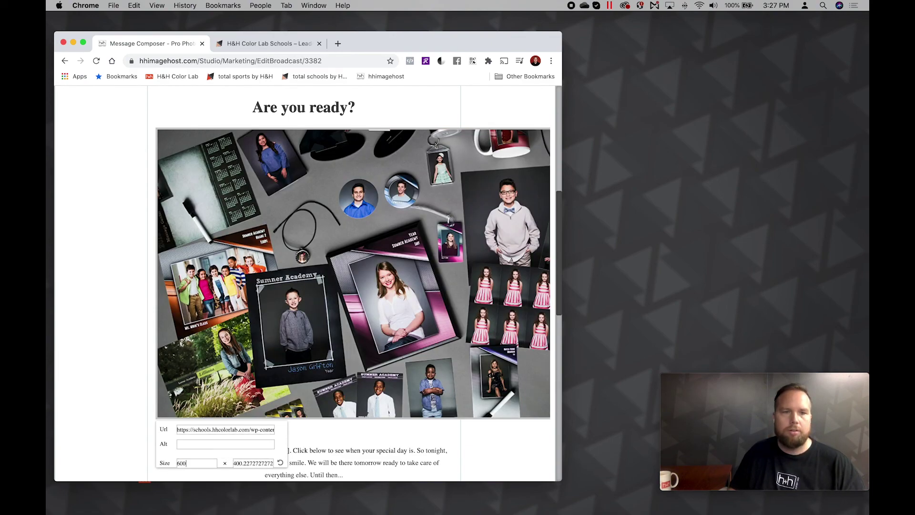
key(Tab)
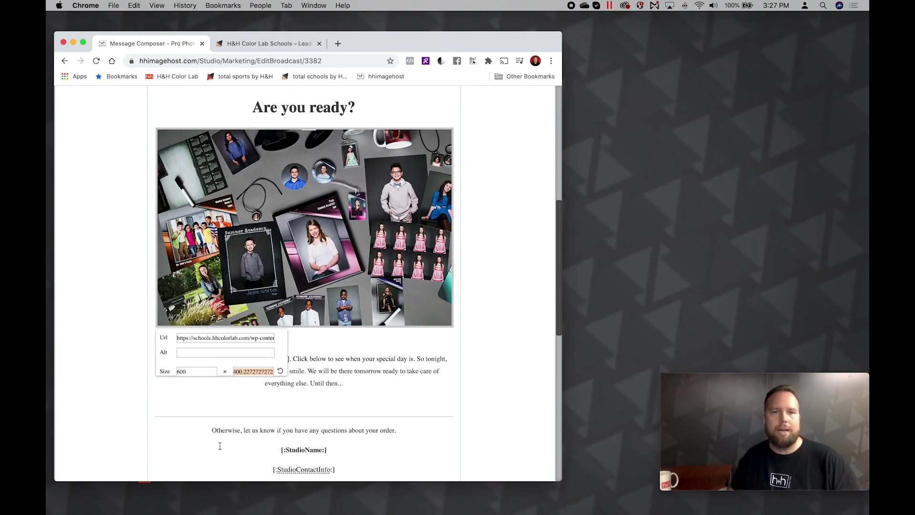
click(350, 382)
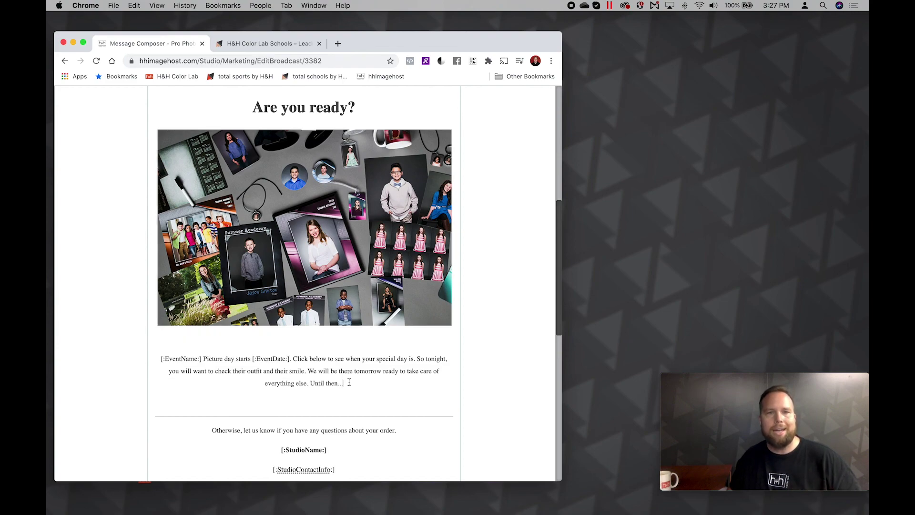
scroll(349, 382, up, 2)
scroll(349, 382, down, 1)
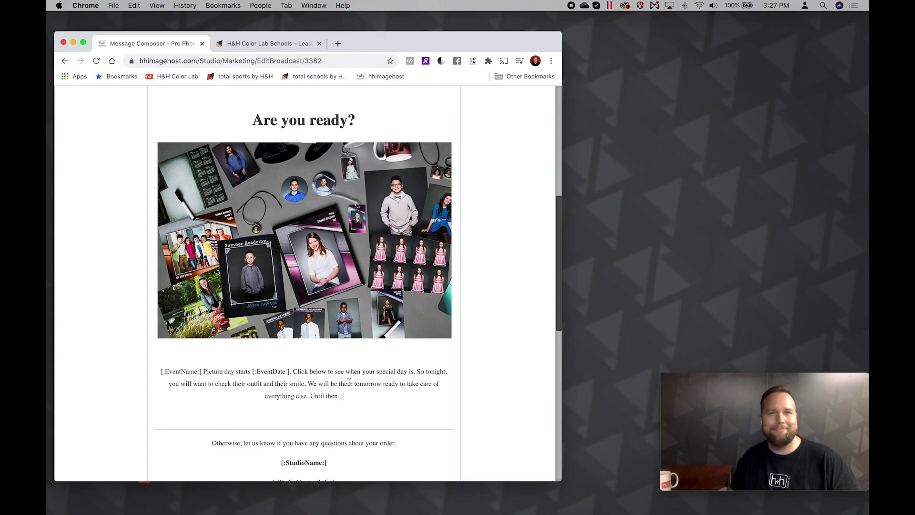